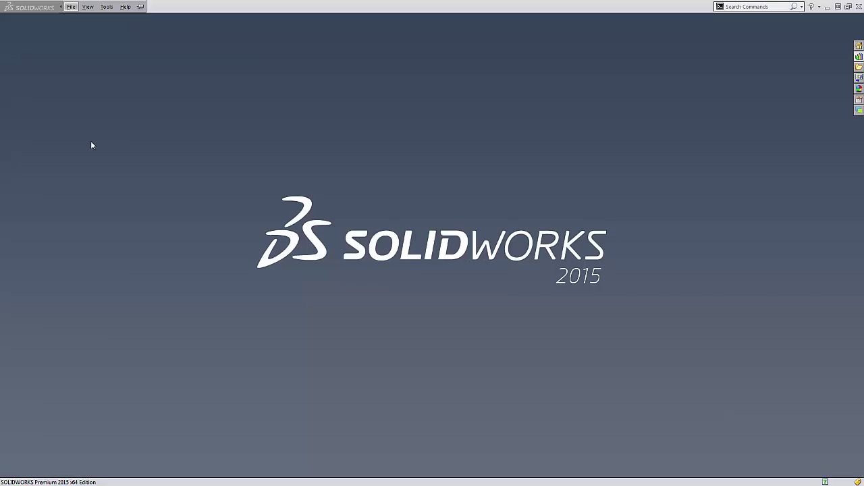
- Open the '7- linear bearing rail' part from Recent Documents
{"action": "left_click", "coordinate": [212, 157]}
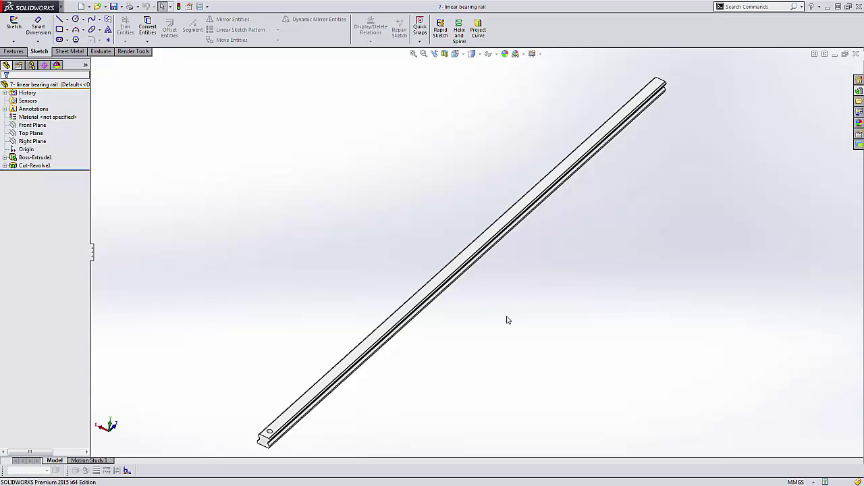
- Show the Features commands and orbit and pan the rail to a shallower view
{"action": "middle_click_drag", "start_coordinate": [508, 320], "coordinate": [489, 304]}
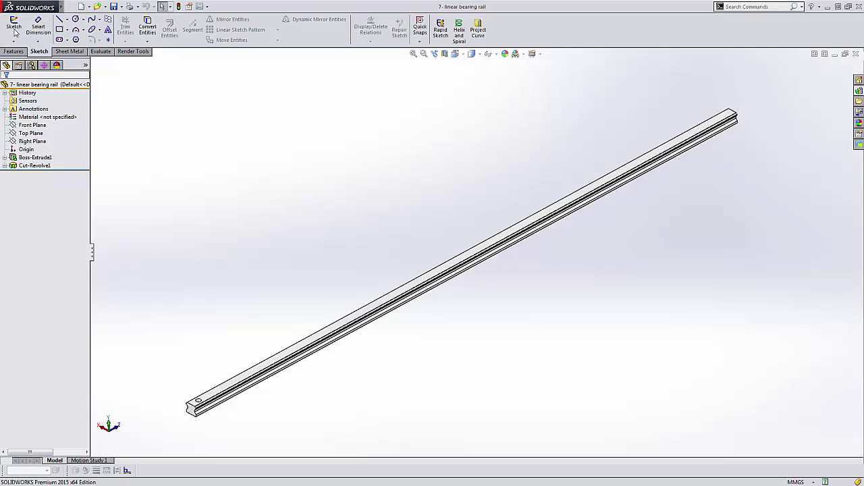
{"action": "left_click", "coordinate": [14, 52]}
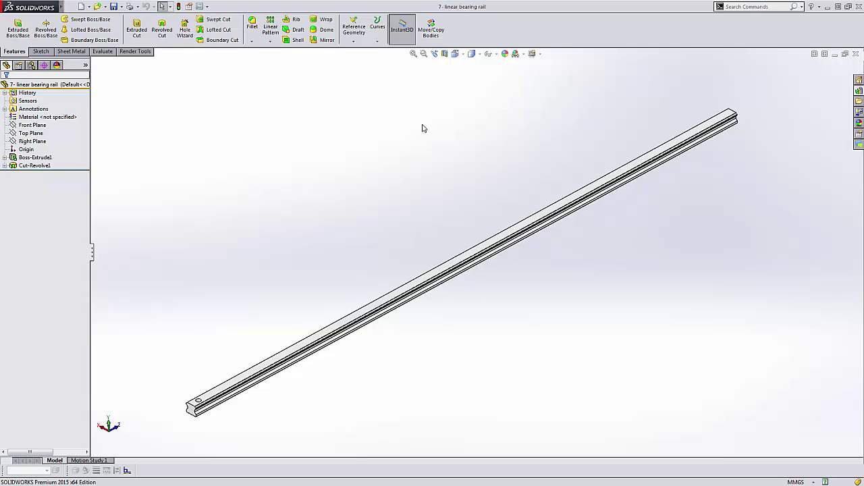
{"action": "middle_click_drag", "start_coordinate": [435, 128], "coordinate": [442, 132]}
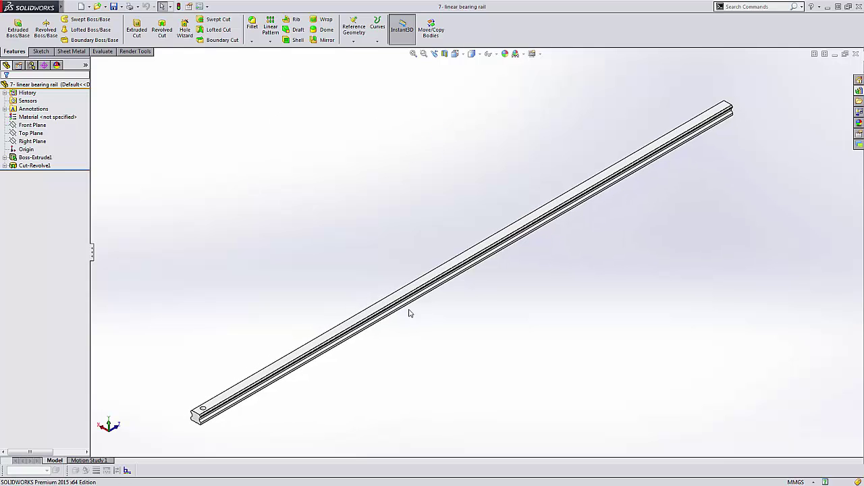
{"action": "middle_click_drag", "start_coordinate": [438, 338], "coordinate": [428, 338], "text": "ctrl"}
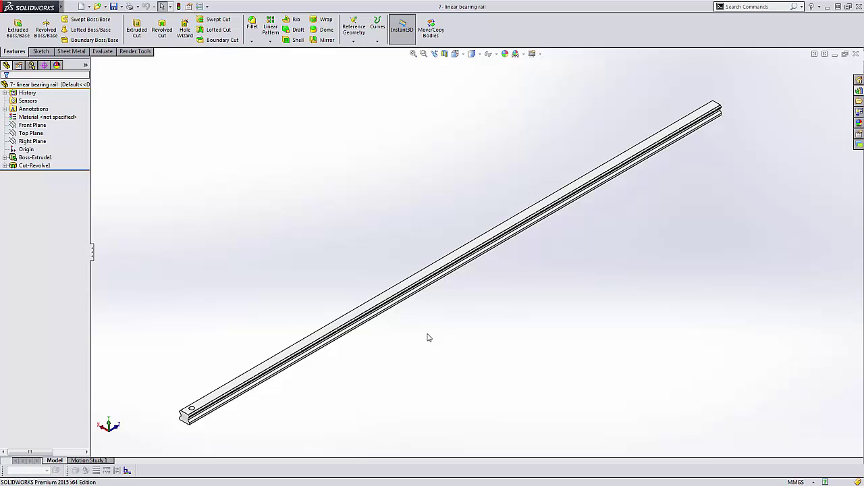
- Start a linear pattern of Cut-Revolve1 along the rail's top edge
{"action": "left_click", "coordinate": [270, 25]}
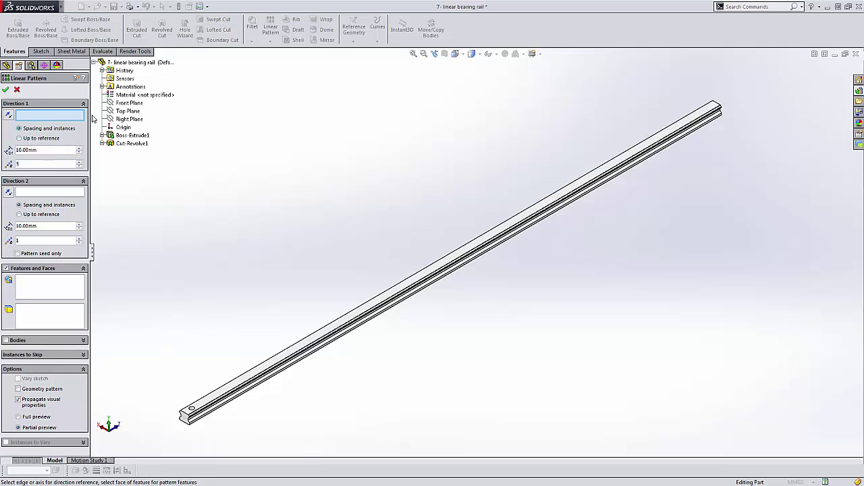
{"action": "left_click", "coordinate": [132, 143]}
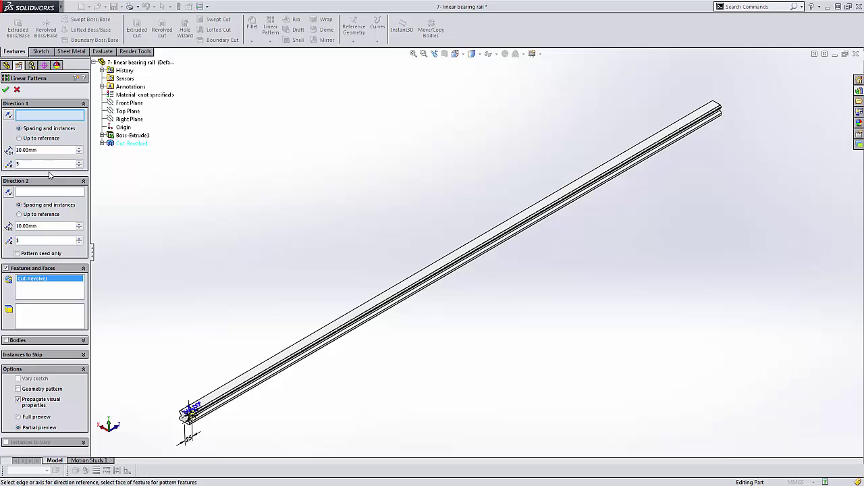
{"action": "left_click", "coordinate": [46, 289]}
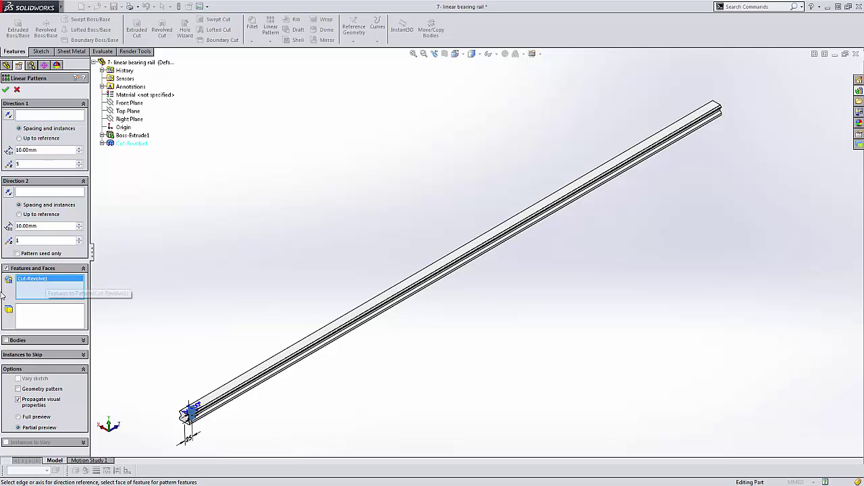
{"action": "left_click", "coordinate": [53, 115]}
{"action": "scroll", "coordinate": [233, 389], "scroll_direction": "down", "scroll_amount": 2}
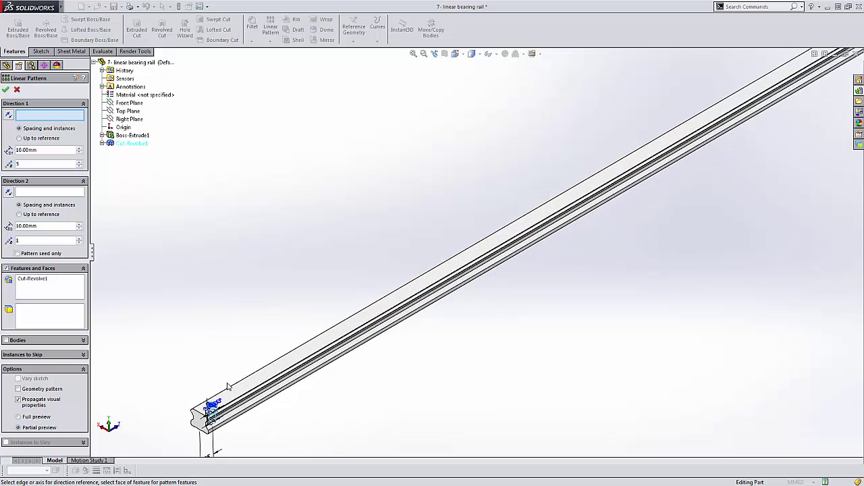
{"action": "left_click", "coordinate": [236, 388]}
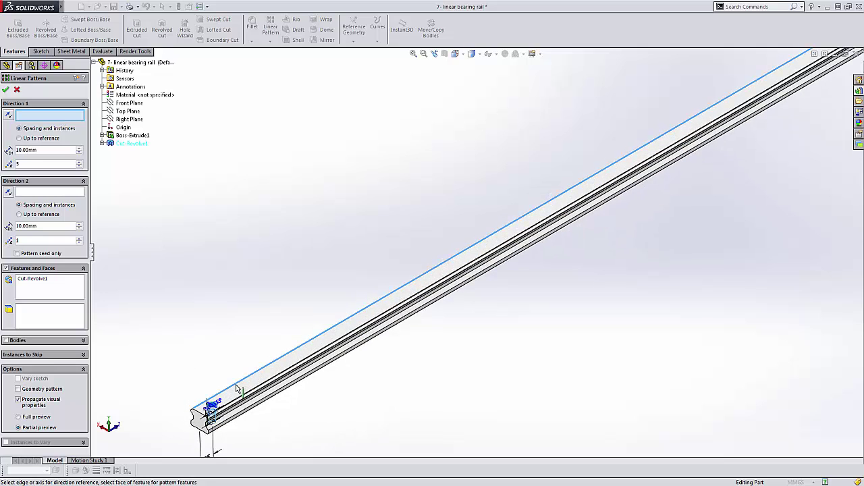
- Set 50 mm hole spacing and 36 instances, then confirm the pattern
{"action": "left_click", "coordinate": [80, 149]}
{"action": "left_click", "coordinate": [80, 148]}
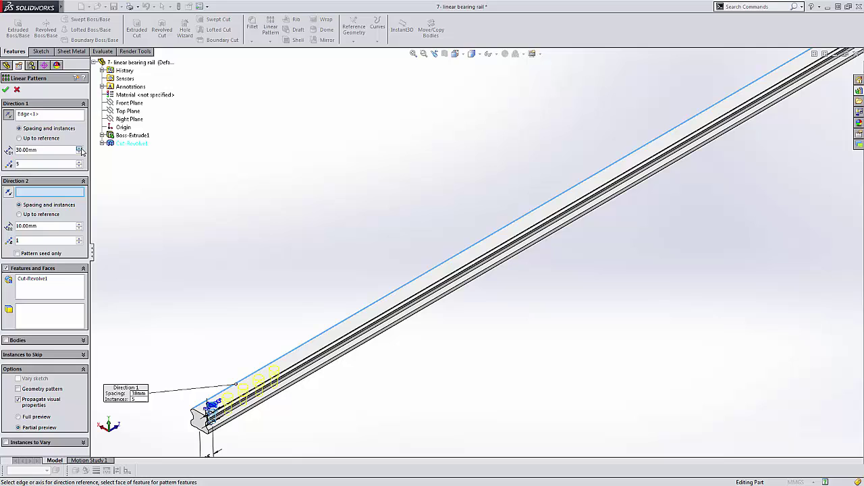
{"action": "left_click", "coordinate": [81, 148]}
{"action": "left_click", "coordinate": [81, 148]}
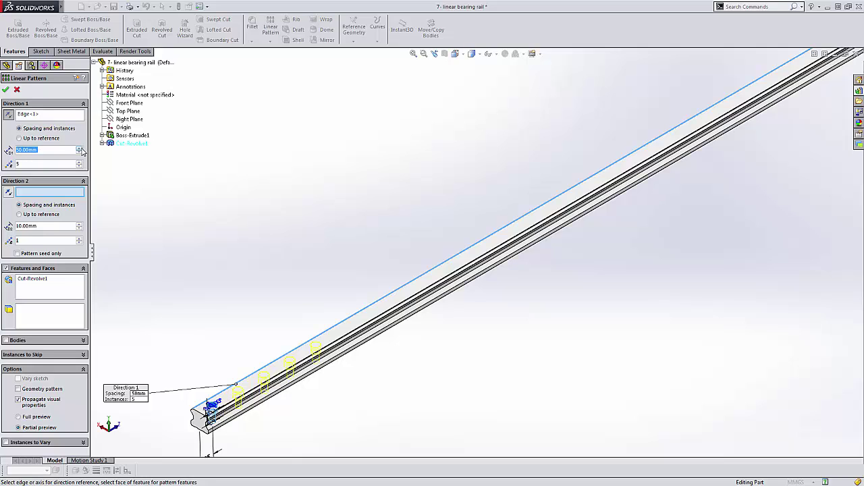
{"action": "scroll", "coordinate": [411, 225], "scroll_direction": "up", "scroll_amount": 5}
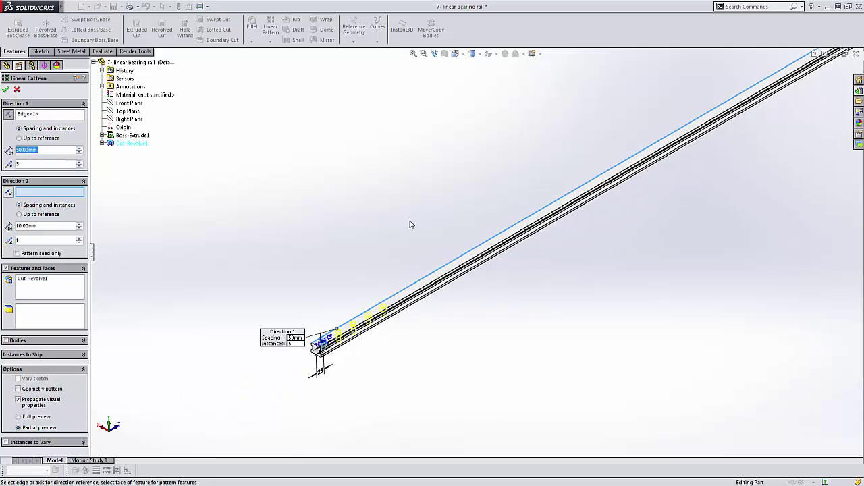
{"action": "left_click", "coordinate": [79, 165]}
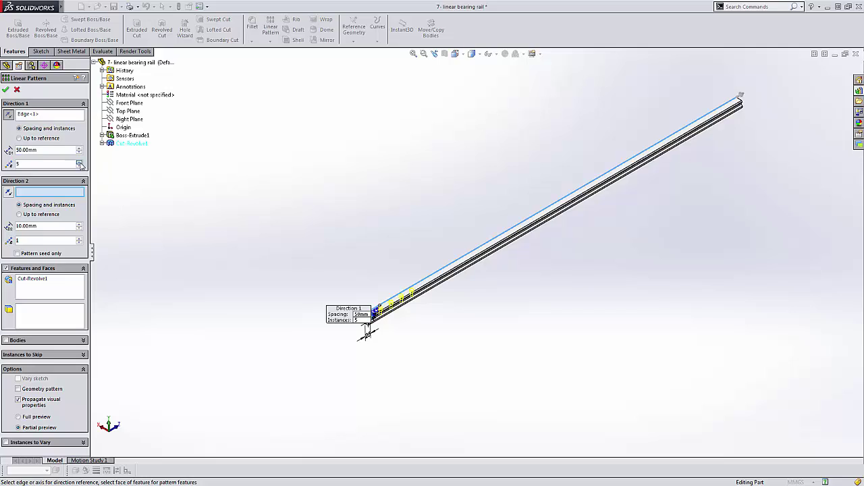
{"action": "left_click_drag", "start_coordinate": [79, 165], "coordinate": [80, 167]}
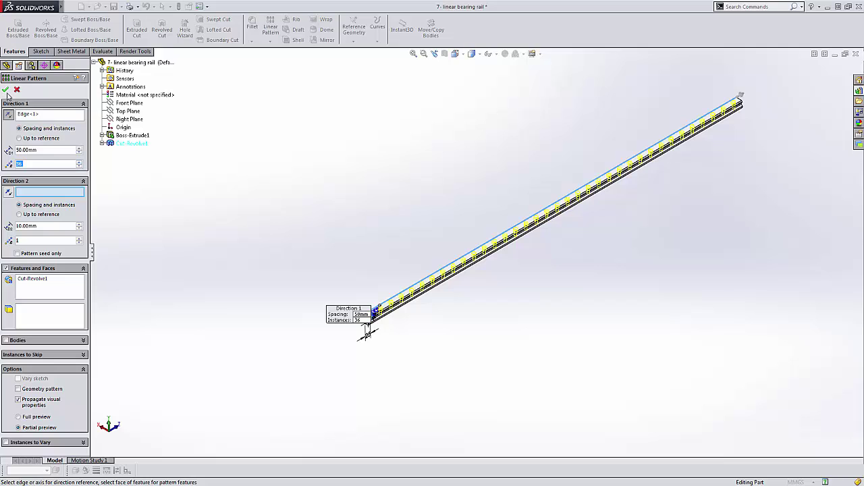
{"action": "key", "text": "Return"}
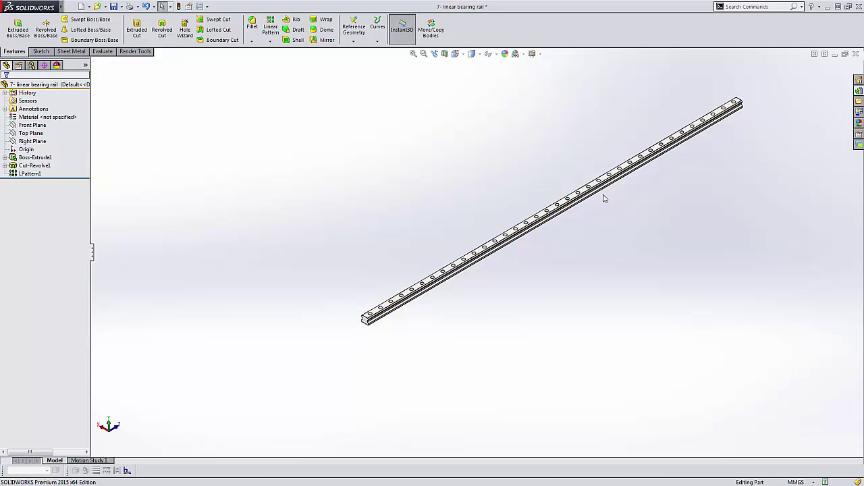
- Drag Boss-Extrude1's depth arrow to stretch the rail to about 2388.39 mm
{"action": "middle_click_drag", "start_coordinate": [603, 195], "coordinate": [549, 257]}
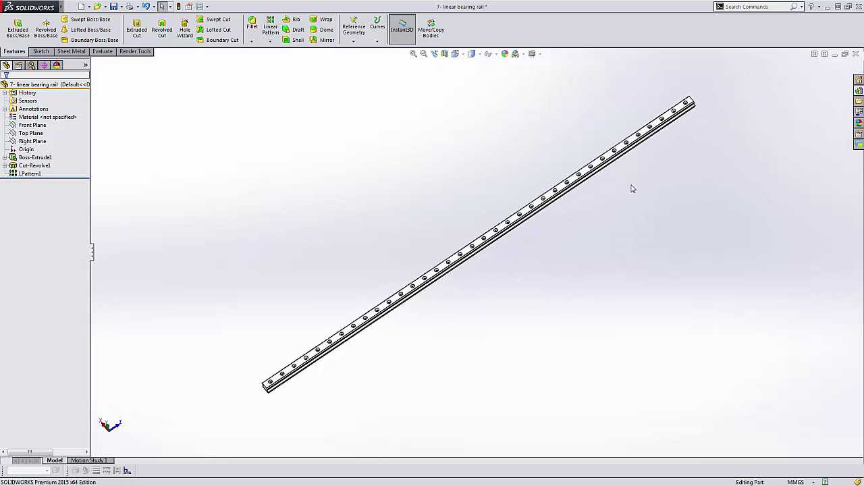
{"action": "scroll", "coordinate": [678, 101], "scroll_direction": "down", "scroll_amount": 5}
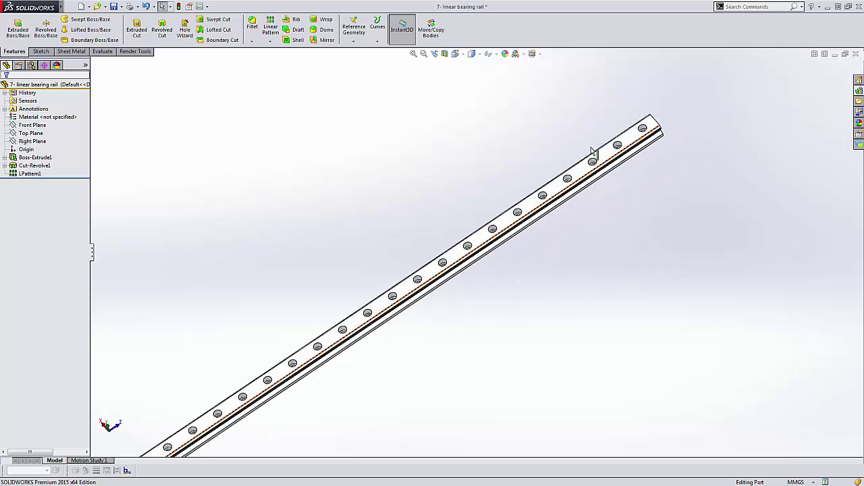
{"action": "left_click", "coordinate": [34, 159]}
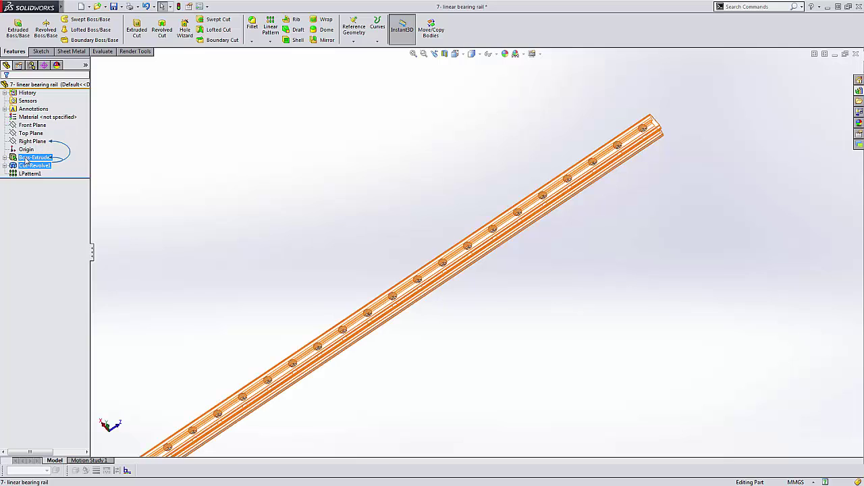
{"action": "left_click", "coordinate": [27, 159]}
{"action": "scroll", "coordinate": [421, 193], "scroll_direction": "up", "scroll_amount": 3}
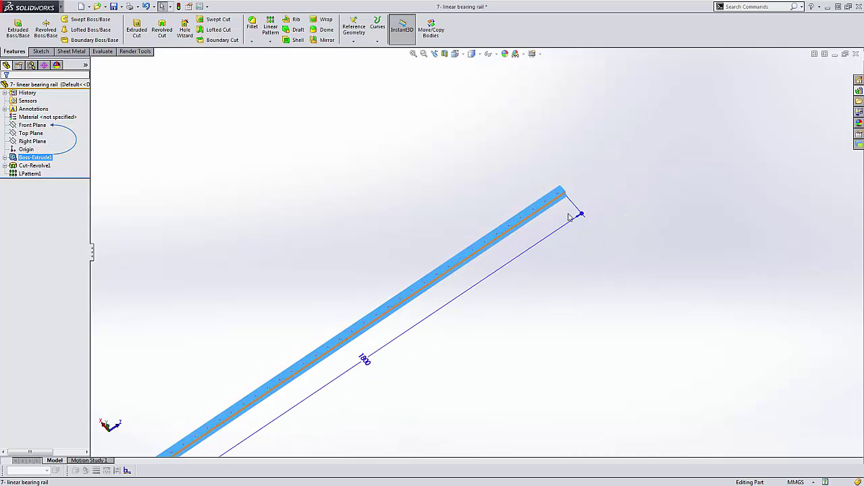
{"action": "left_click_drag", "start_coordinate": [585, 217], "coordinate": [761, 103]}
{"action": "scroll", "coordinate": [608, 256], "scroll_direction": "up", "scroll_amount": 4}
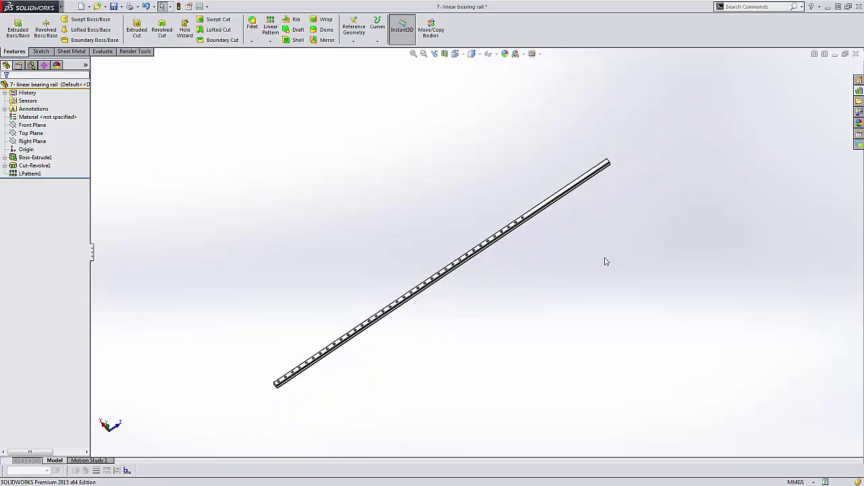
{"action": "scroll", "coordinate": [533, 280], "scroll_direction": "down", "scroll_amount": 2}
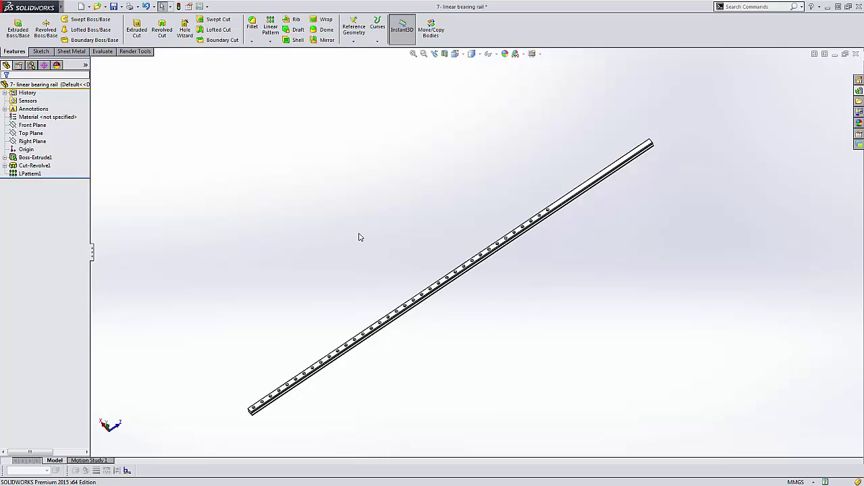
- Undo the pattern and length change, then start a new linear pattern
{"action": "key", "text": "ctrl+z"}
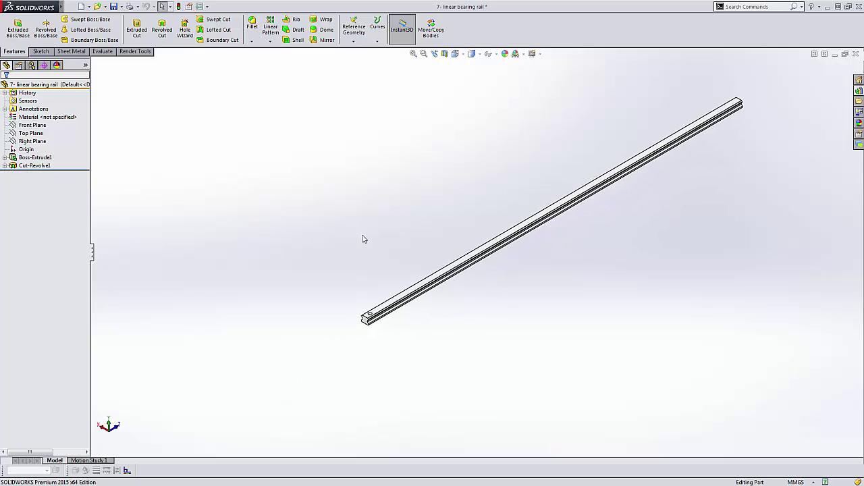
{"action": "middle_click_drag", "start_coordinate": [461, 203], "coordinate": [391, 201], "text": "ctrl"}
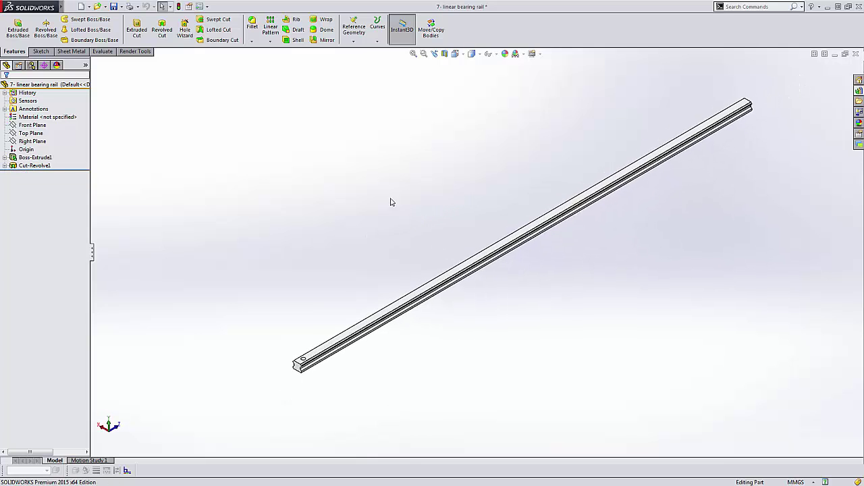
{"action": "left_click", "coordinate": [270, 25]}
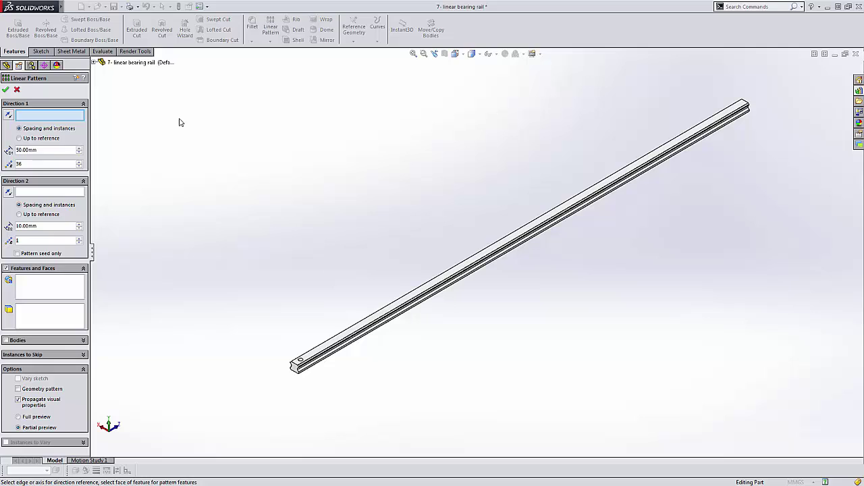
- Make the pattern run Up to reference, using the rail's far end edge
{"action": "left_click", "coordinate": [39, 138]}
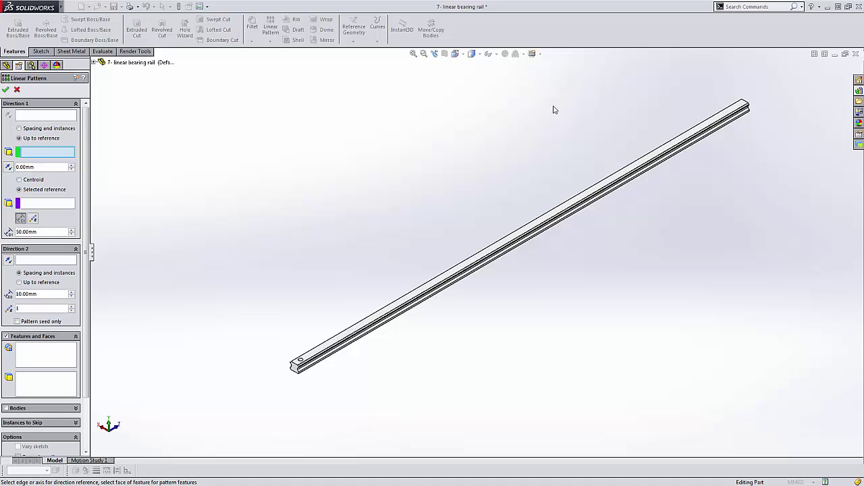
{"action": "scroll", "coordinate": [723, 115], "scroll_direction": "down", "scroll_amount": 5}
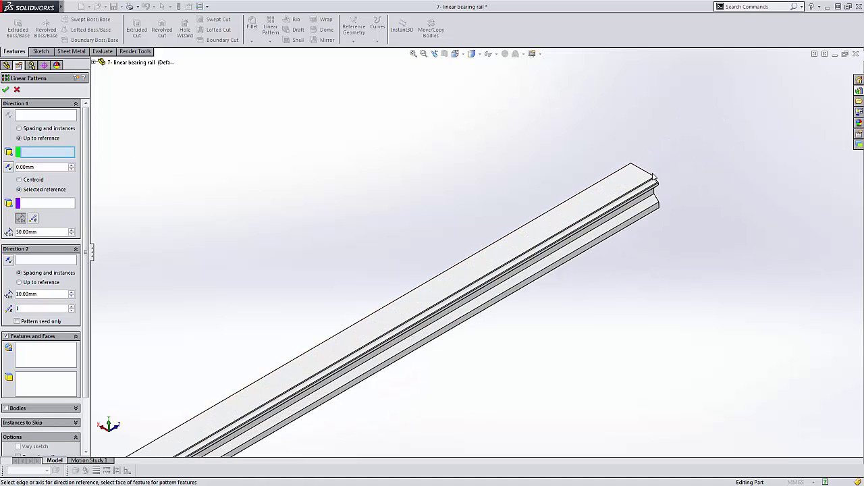
{"action": "left_click", "coordinate": [644, 171]}
{"action": "scroll", "coordinate": [432, 158], "scroll_direction": "up", "scroll_amount": 2}
{"action": "scroll", "coordinate": [435, 179], "scroll_direction": "up", "scroll_amount": 1}
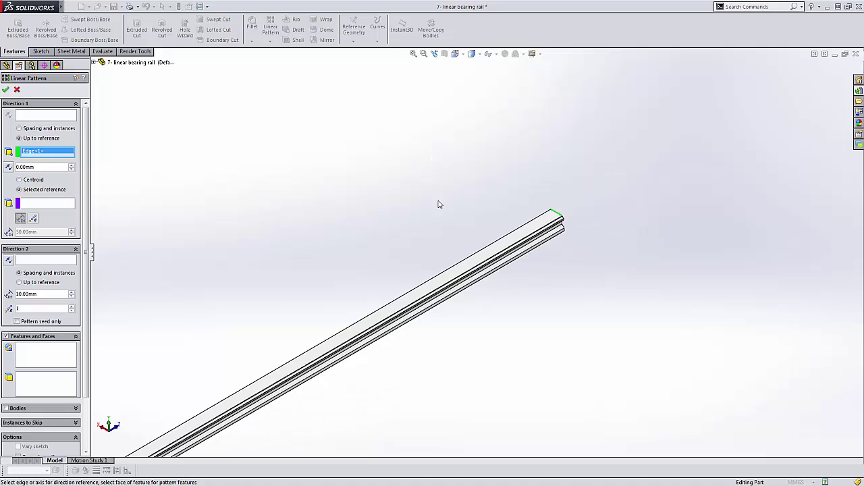
{"action": "scroll", "coordinate": [513, 168], "scroll_direction": "up", "scroll_amount": 2}
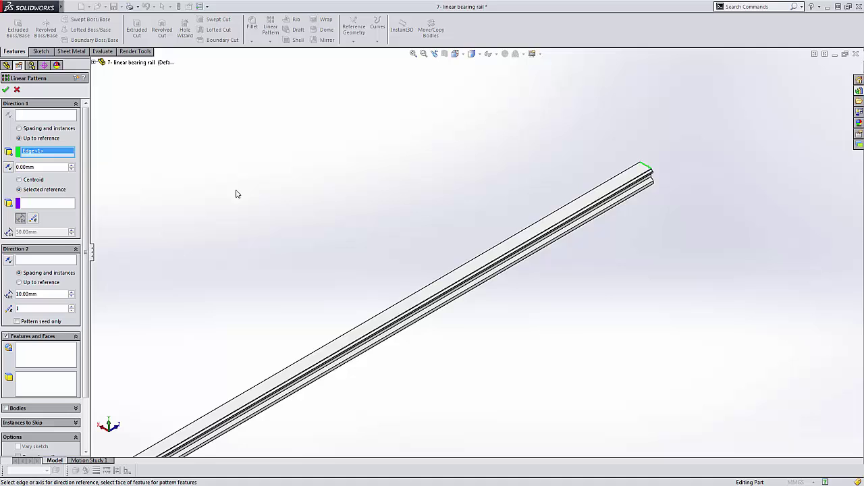
{"action": "mouse_move", "coordinate": [237, 193]}
{"action": "middle_mouse_down"}
{"action": "mouse_move", "coordinate": [359, 180]}
{"action": "mouse_move", "coordinate": [229, 195]}
{"action": "middle_mouse_up"}
{"action": "middle_click_drag", "start_coordinate": [210, 252], "coordinate": [187, 189]}
{"action": "scroll", "coordinate": [188, 191], "scroll_direction": "up", "scroll_amount": 2}
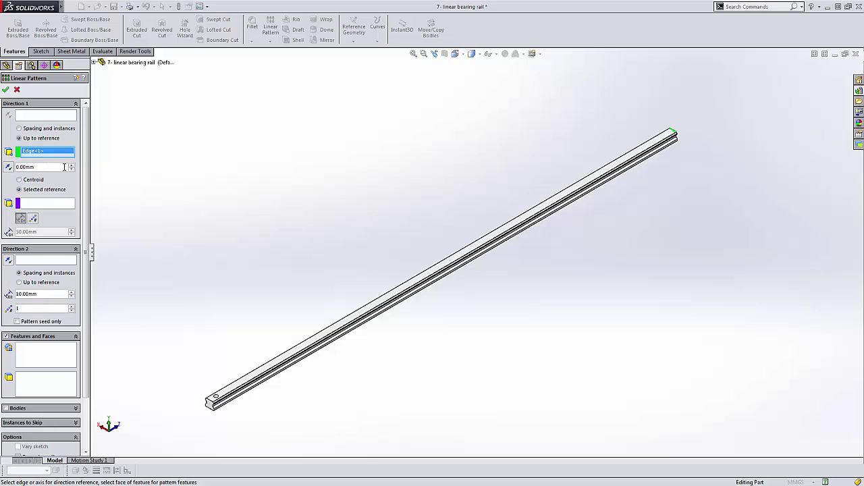
- Set a 2.00 mm offset from the hole's centroid and pattern Cut-Revolve1
{"action": "left_click_drag", "start_coordinate": [29, 167], "coordinate": [12, 169]}
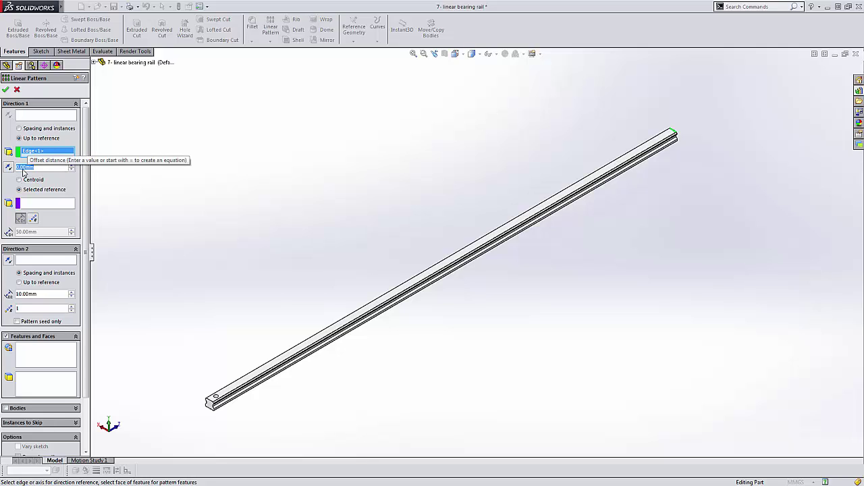
{"action": "type", "text": "2"}
{"action": "key", "text": "Return"}
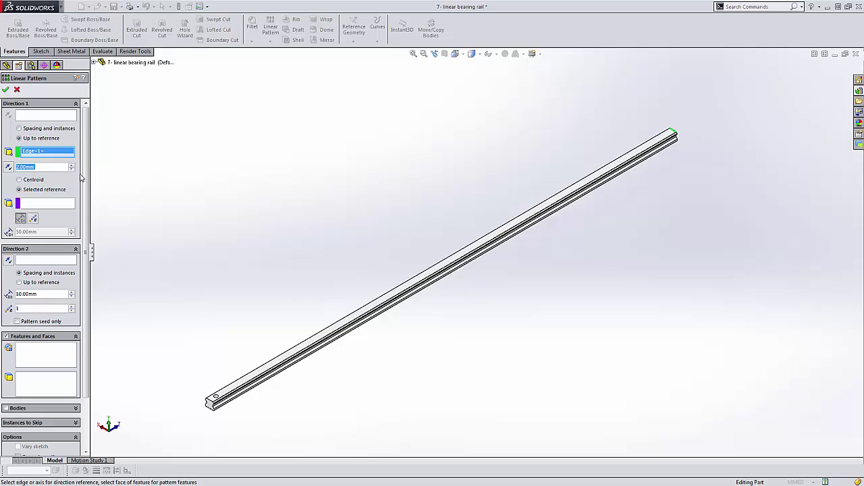
{"action": "left_click", "coordinate": [20, 180]}
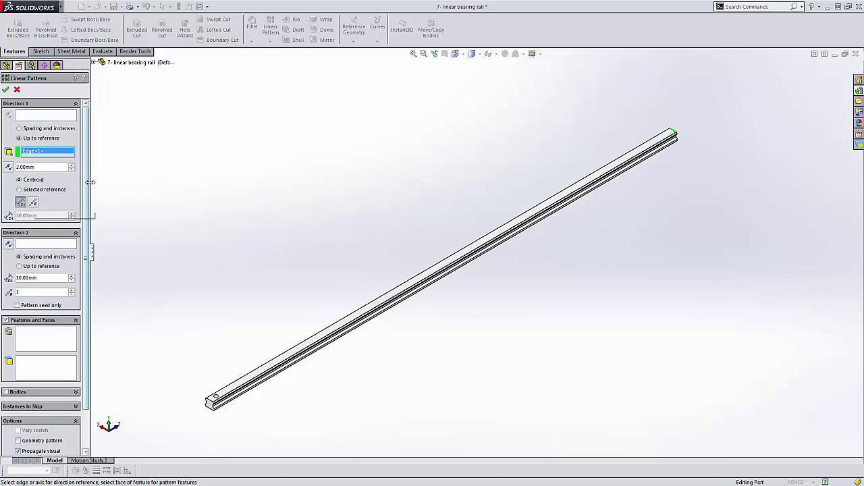
{"action": "scroll", "coordinate": [90, 198], "scroll_direction": "down", "scroll_amount": 1}
{"action": "scroll", "coordinate": [90, 198], "scroll_direction": "down", "scroll_amount": 3}
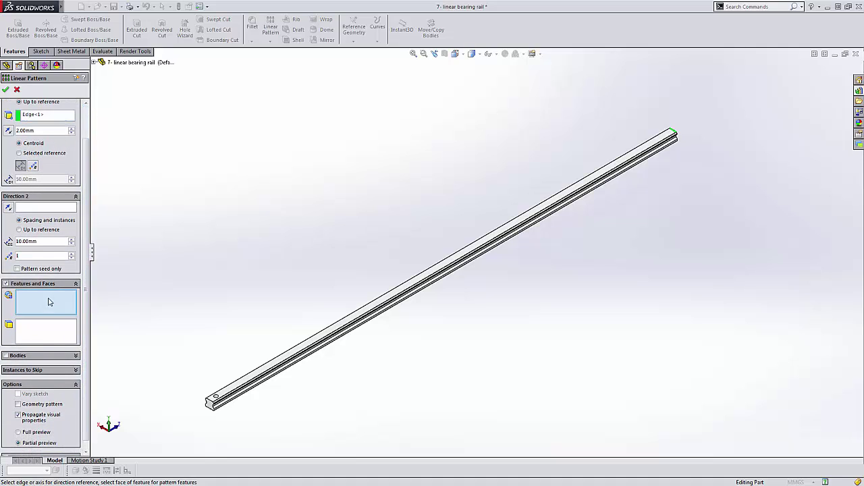
{"action": "left_click", "coordinate": [94, 62]}
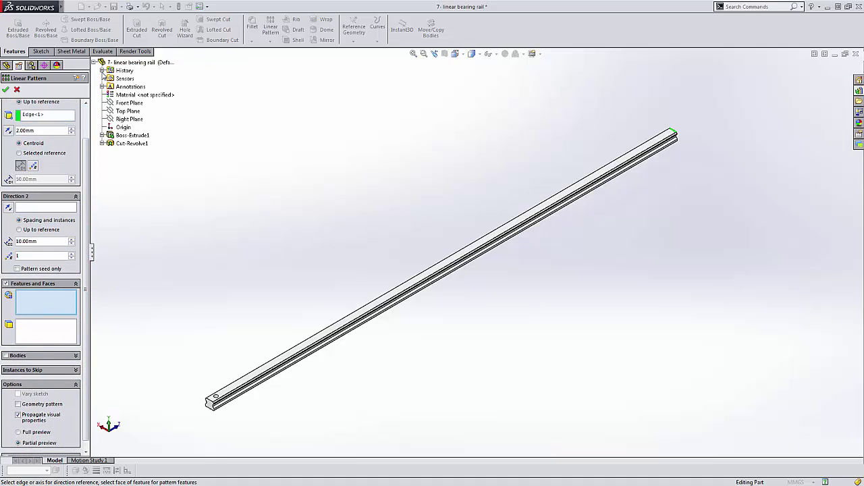
{"action": "left_click", "coordinate": [135, 144]}
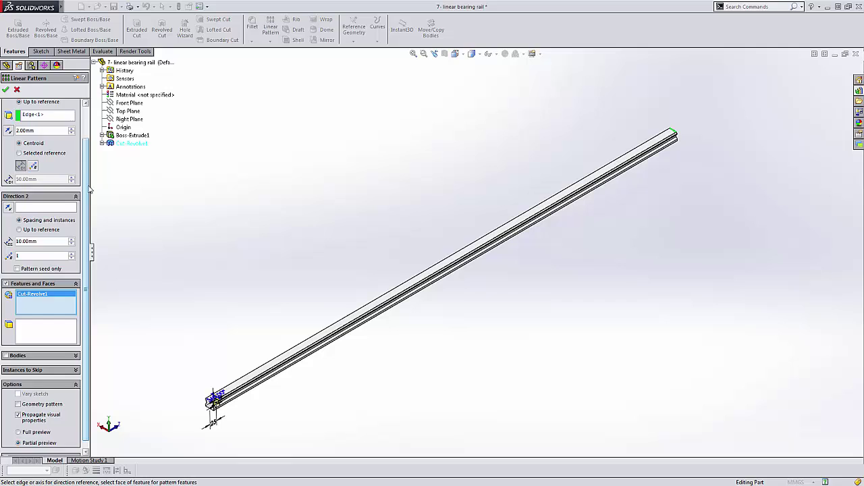
{"action": "scroll", "coordinate": [86, 172], "scroll_direction": "up", "scroll_amount": 3}
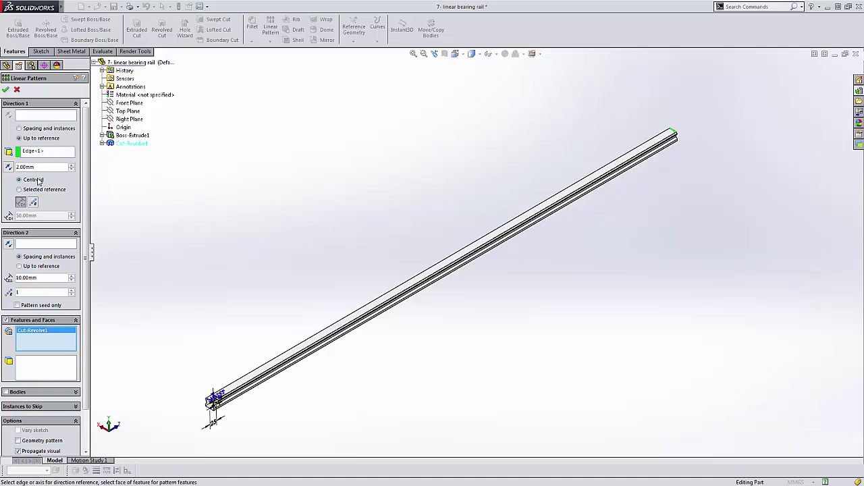
- Use the rail's top long edge as Direction 1 and confirm LPattern2
{"action": "middle_click_drag", "start_coordinate": [203, 398], "coordinate": [240, 389]}
{"action": "scroll", "coordinate": [282, 378], "scroll_direction": "down", "scroll_amount": 8}
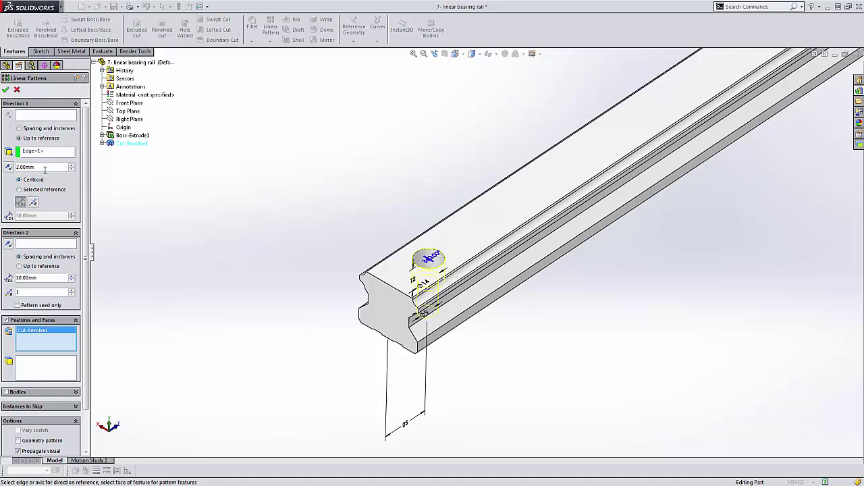
{"action": "scroll", "coordinate": [613, 183], "scroll_direction": "up", "scroll_amount": 5}
{"action": "scroll", "coordinate": [548, 187], "scroll_direction": "down", "scroll_amount": 5}
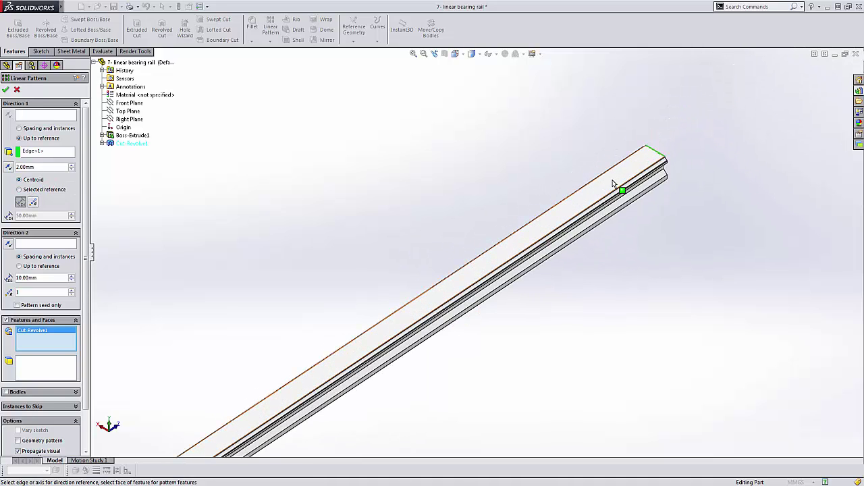
{"action": "left_click", "coordinate": [45, 115]}
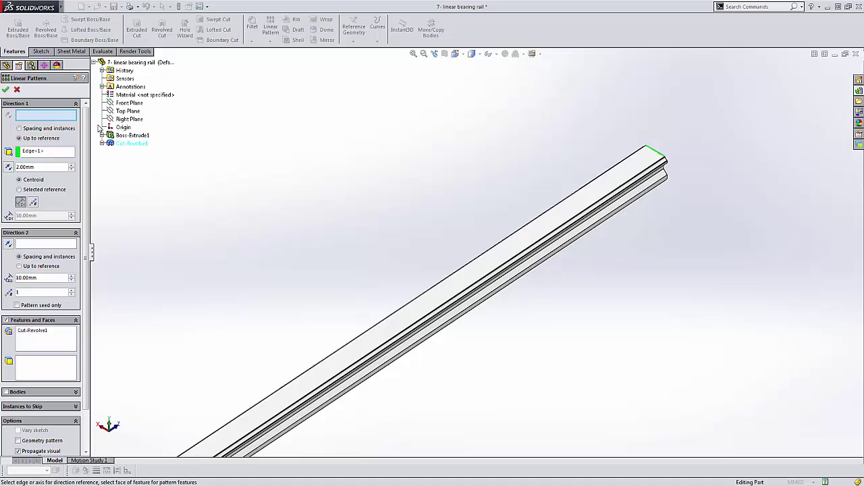
{"action": "left_click", "coordinate": [319, 363]}
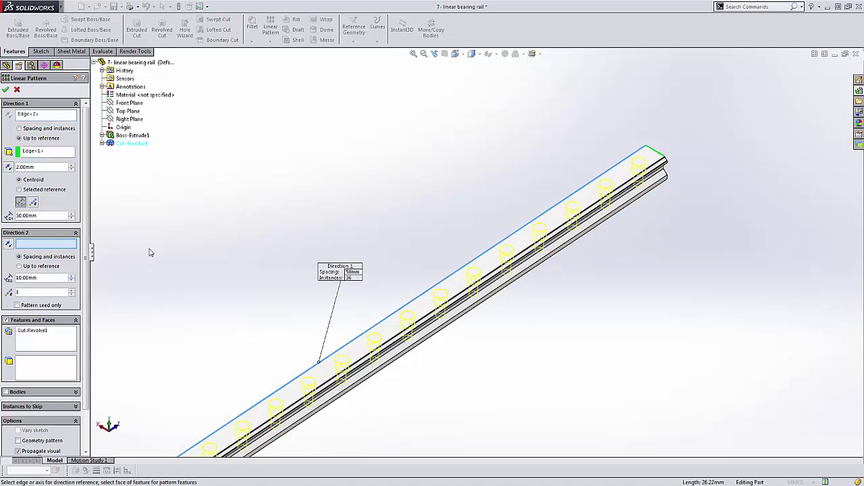
{"action": "left_click", "coordinate": [6, 91]}
{"action": "scroll", "coordinate": [368, 391], "scroll_direction": "up", "scroll_amount": 3}
{"action": "middle_click_drag", "start_coordinate": [369, 391], "coordinate": [445, 291]}
{"action": "scroll", "coordinate": [377, 373], "scroll_direction": "up", "scroll_amount": 2}
{"action": "scroll", "coordinate": [459, 274], "scroll_direction": "down", "scroll_amount": 2}
{"action": "scroll", "coordinate": [410, 316], "scroll_direction": "up", "scroll_amount": 3}
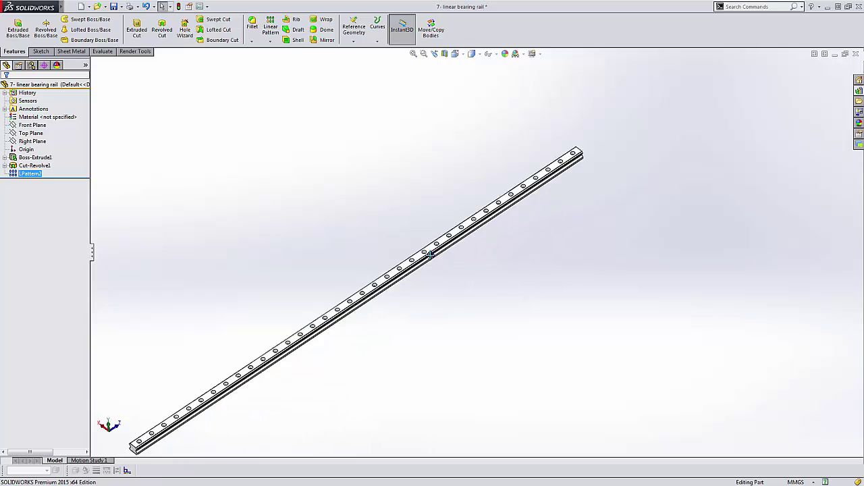
- Drag the rail's Instant3D length handle to shorten it to 1315.55 mm
{"action": "left_click", "coordinate": [481, 213]}
{"action": "left_click", "coordinate": [570, 154]}
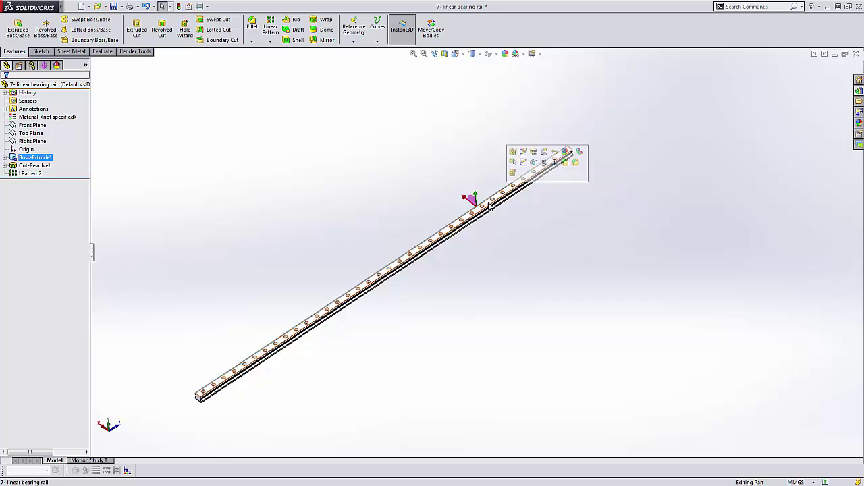
{"action": "left_click_drag", "start_coordinate": [592, 167], "coordinate": [365, 332]}
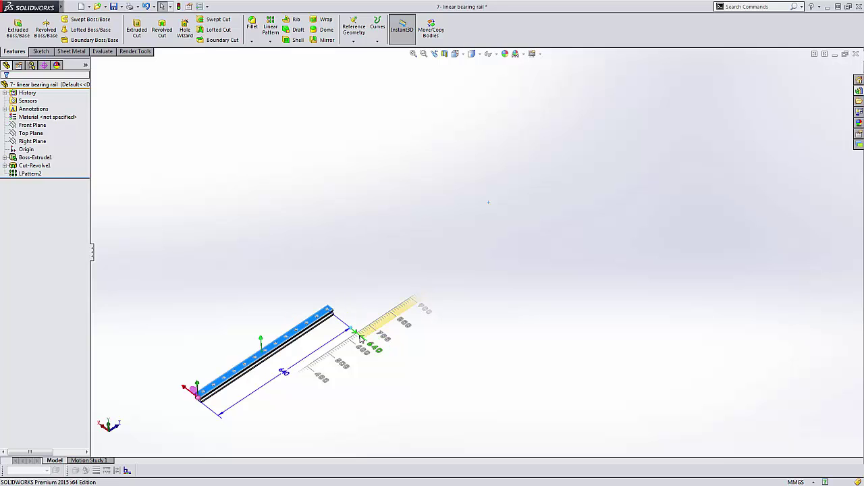
{"action": "left_click_drag", "start_coordinate": [371, 329], "coordinate": [675, 116]}
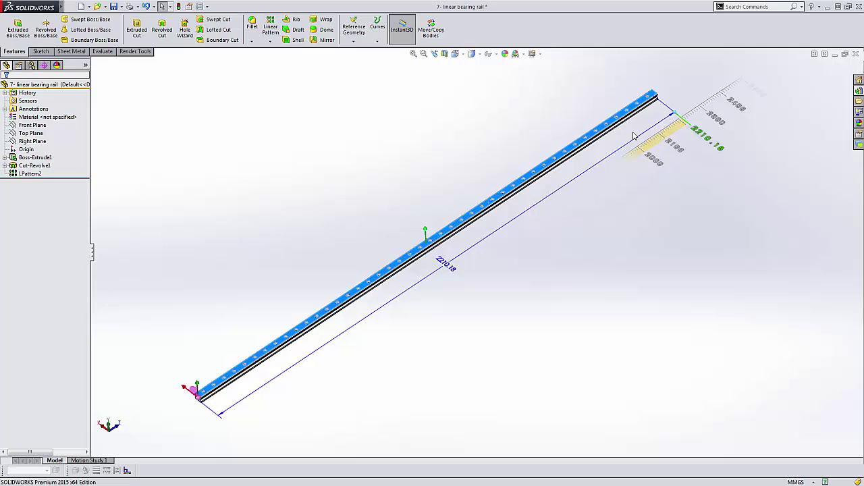
{"action": "left_click_drag", "start_coordinate": [577, 168], "coordinate": [507, 251]}
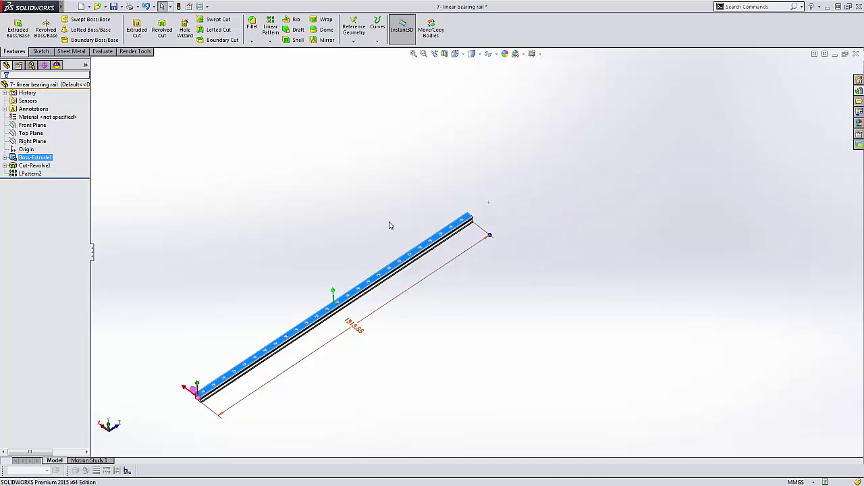
{"action": "left_click", "coordinate": [351, 210]}
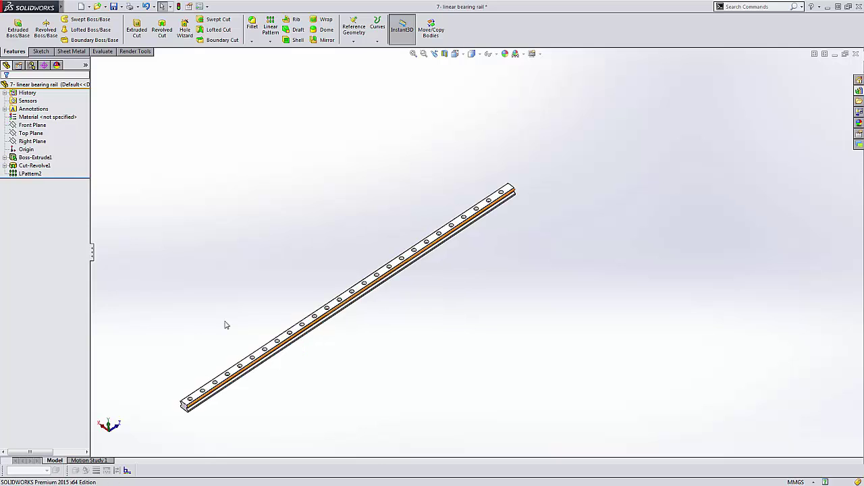
{"action": "scroll", "coordinate": [244, 297], "scroll_direction": "down", "scroll_amount": 2}
{"action": "scroll", "coordinate": [250, 303], "scroll_direction": "down", "scroll_amount": 1}
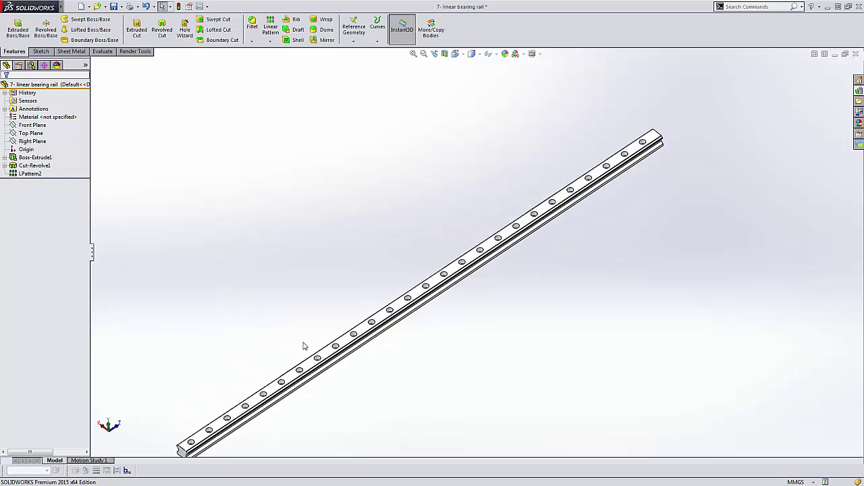
{"action": "middle_click_drag", "start_coordinate": [310, 347], "coordinate": [310, 308], "text": "ctrl"}
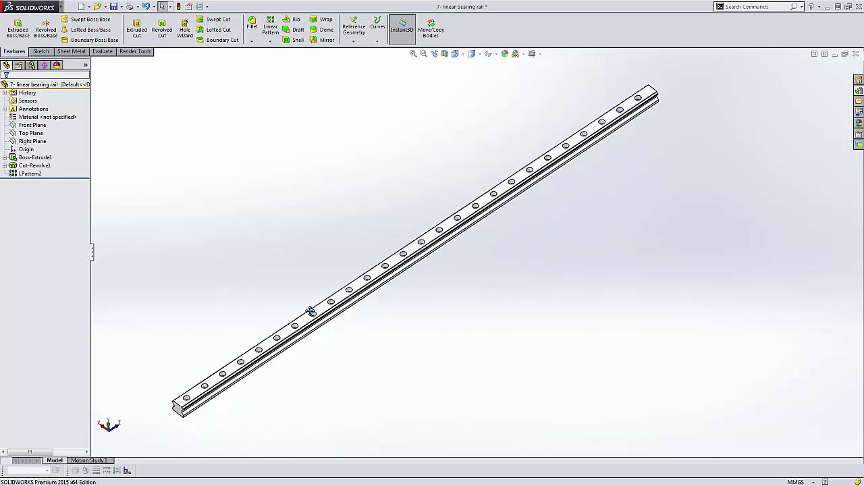
- Edit LPattern2 to use Set Number of Instances with 20 holes
{"action": "right_click", "coordinate": [39, 174]}
{"action": "left_click", "coordinate": [41, 149]}
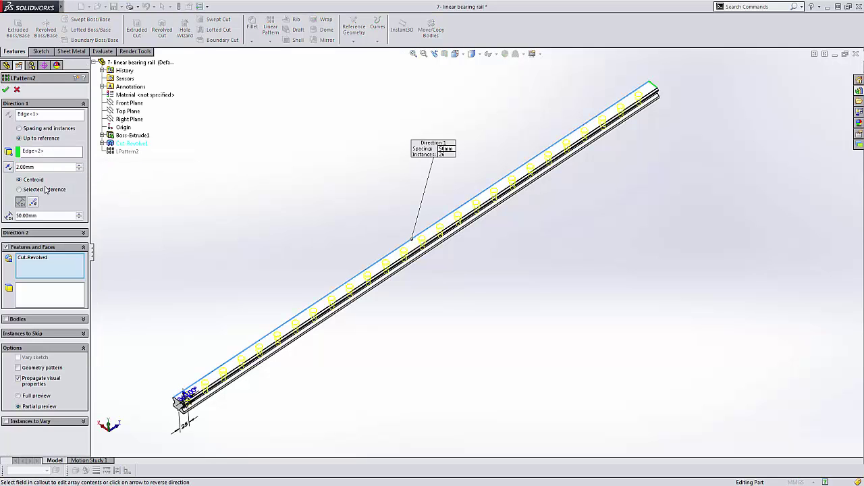
{"action": "left_click", "coordinate": [34, 203]}
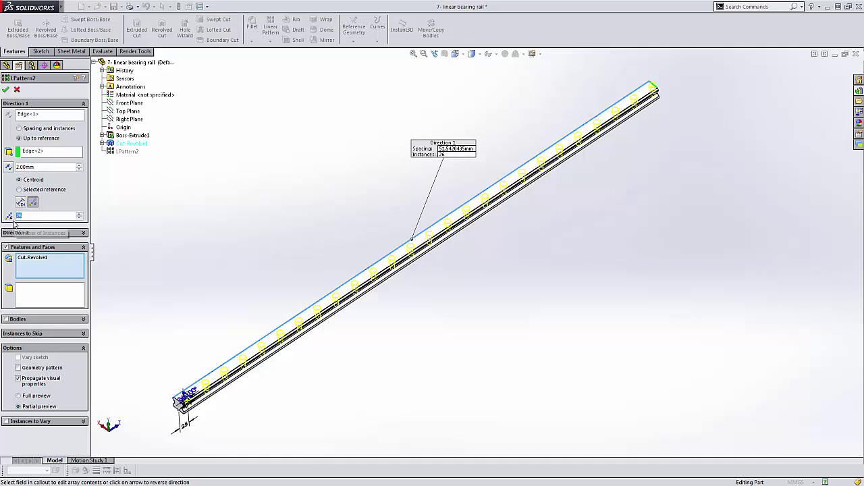
{"action": "key", "text": "Return"}
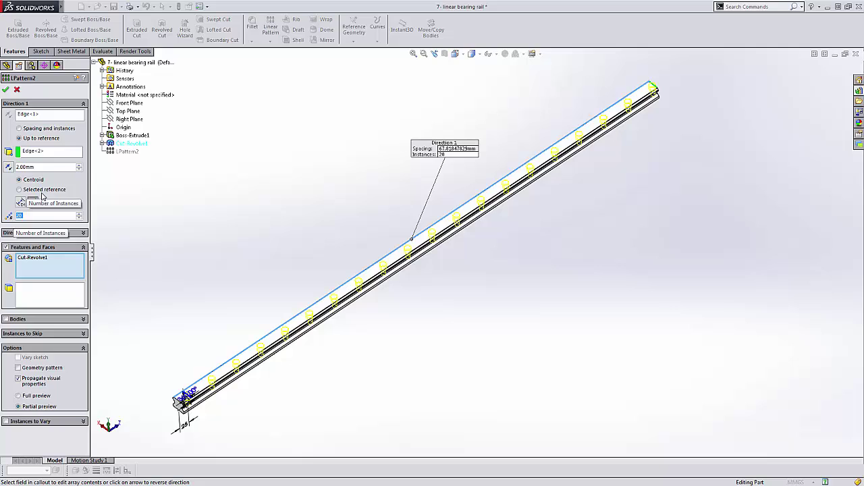
- Confirm the 20-hole pattern and drag the rail's length out to about 1523 mm
{"action": "left_click", "coordinate": [5, 89]}
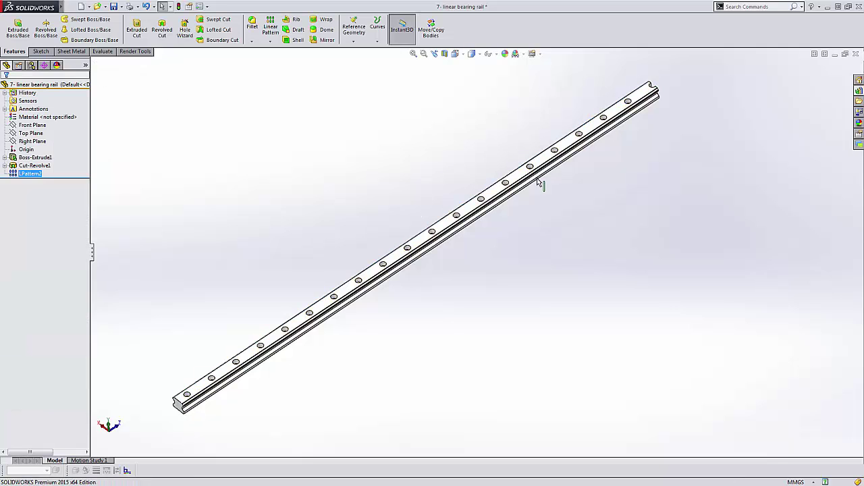
{"action": "key", "text": "z"}
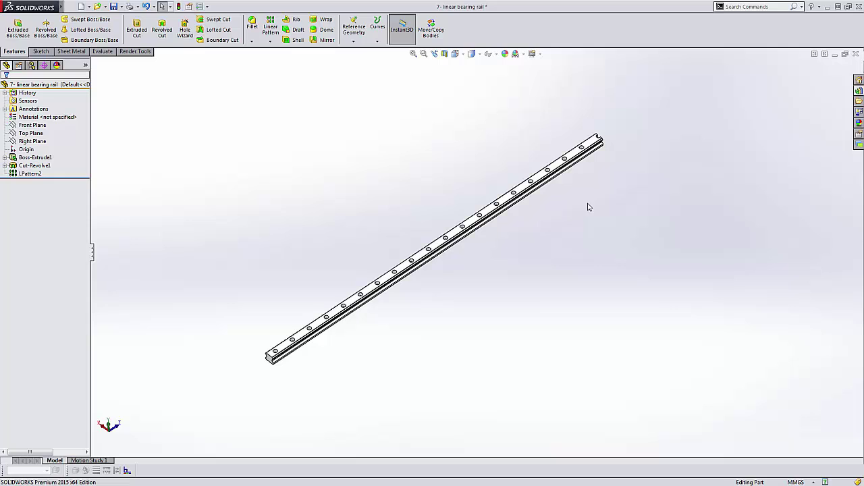
{"action": "left_click", "coordinate": [584, 150]}
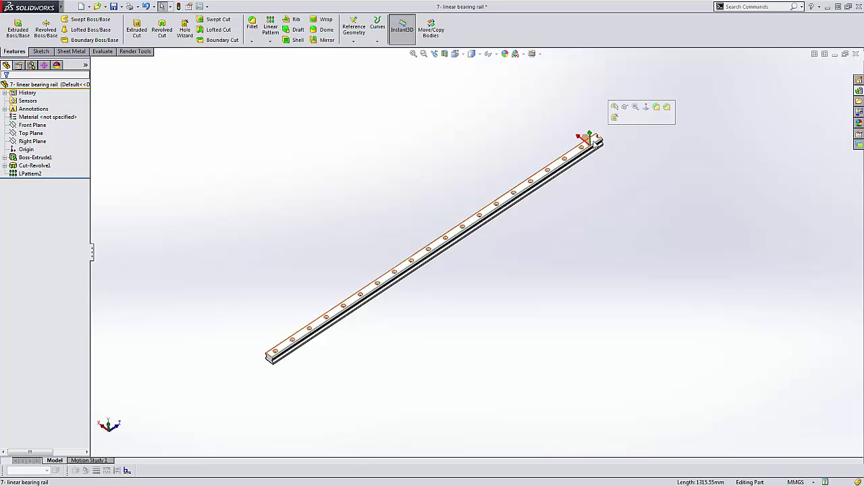
{"action": "left_click", "coordinate": [594, 144]}
{"action": "left_click_drag", "start_coordinate": [625, 165], "coordinate": [716, 134]}
- Re-edit and confirm LPattern2 so its 20 holes respace to about 78.76 mm, then view isometric
{"action": "left_click", "coordinate": [564, 262]}
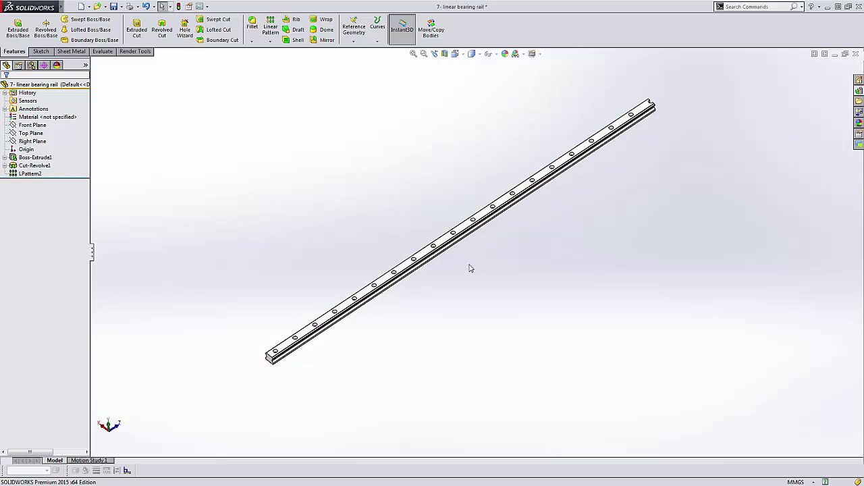
{"action": "left_click", "coordinate": [29, 173]}
{"action": "right_click", "coordinate": [39, 177]}
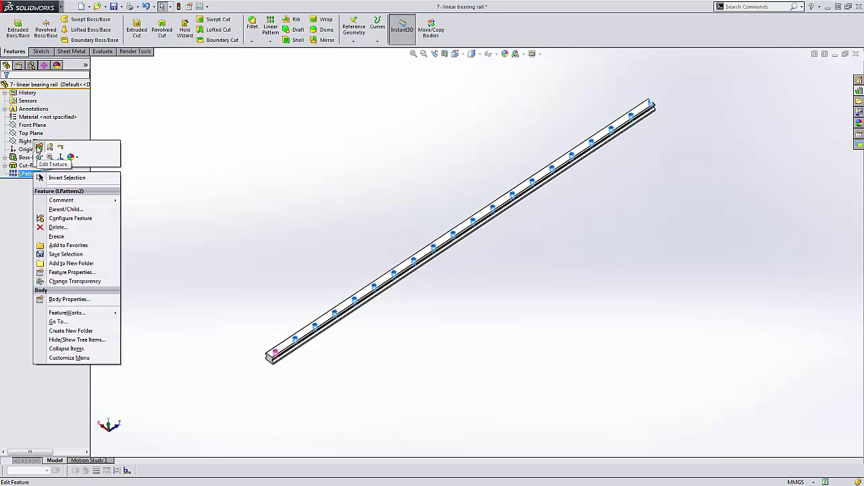
{"action": "left_click", "coordinate": [39, 147]}
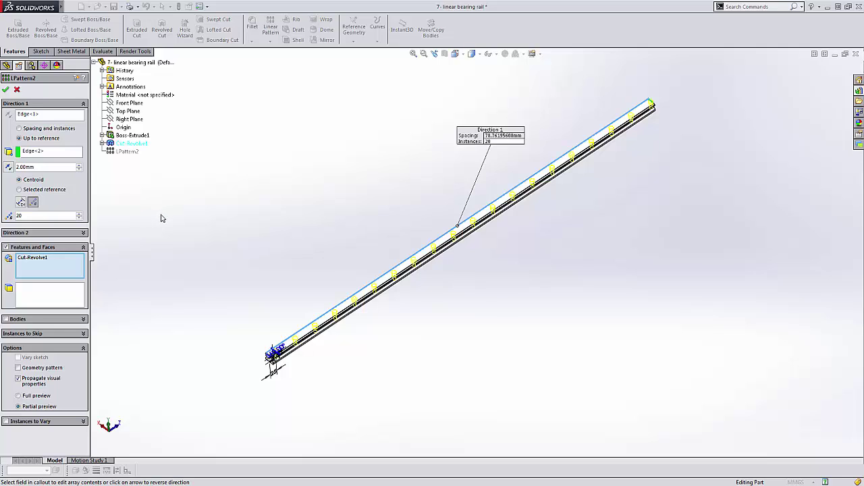
{"action": "left_click", "coordinate": [6, 90]}
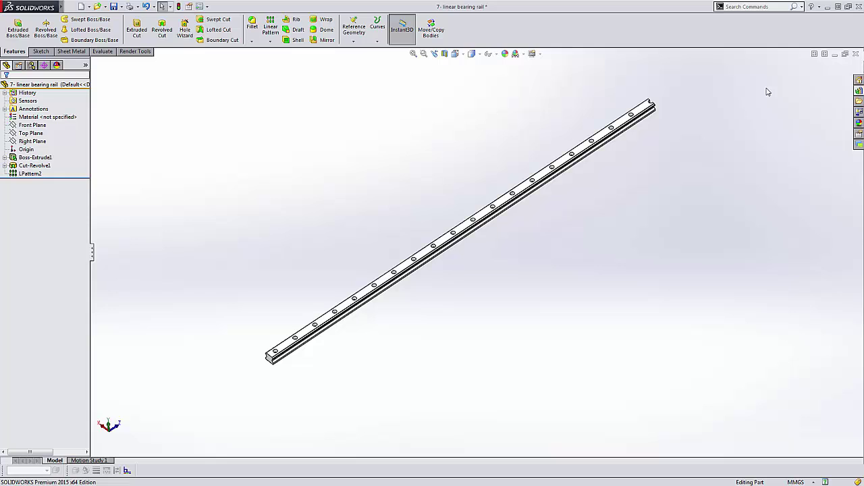
{"action": "right_click_drag", "start_coordinate": [774, 99], "coordinate": [795, 79]}
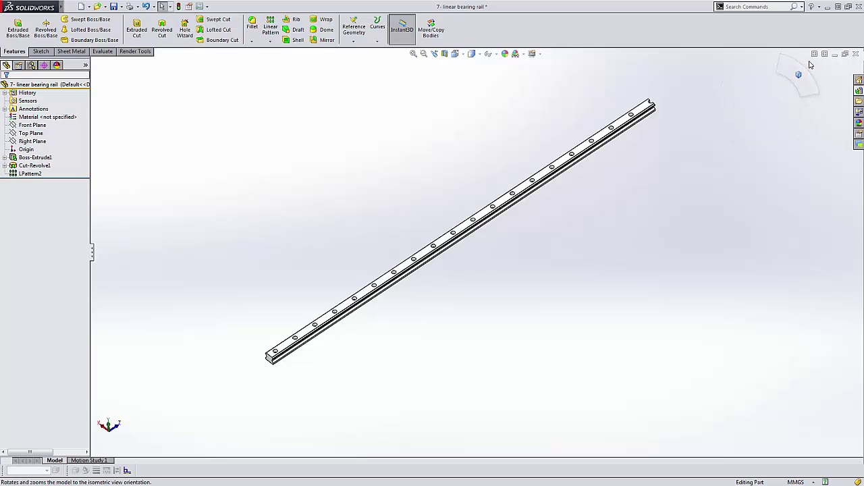